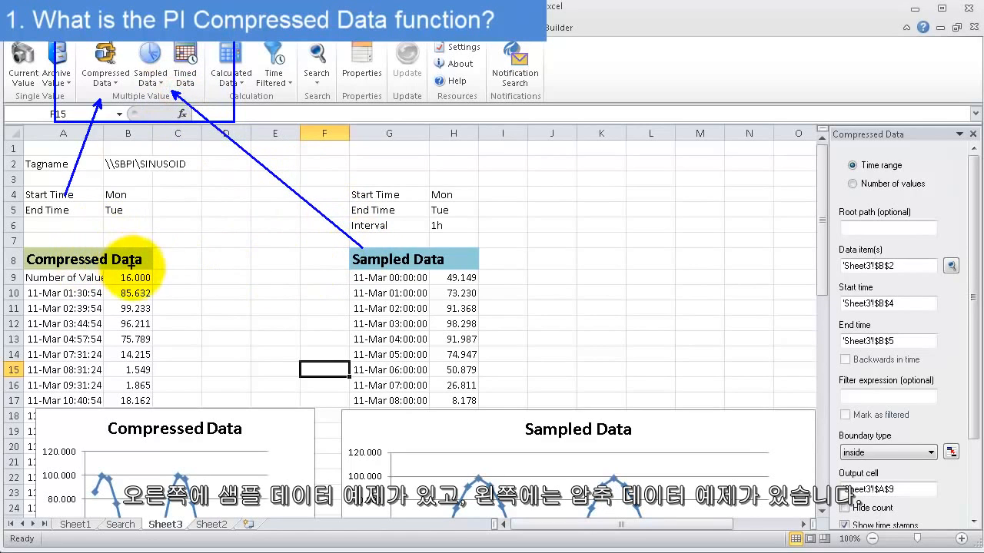
- Examine the tag name, the start and end times, and the Compressed Data table and chart on Sheet3
click(128, 166)
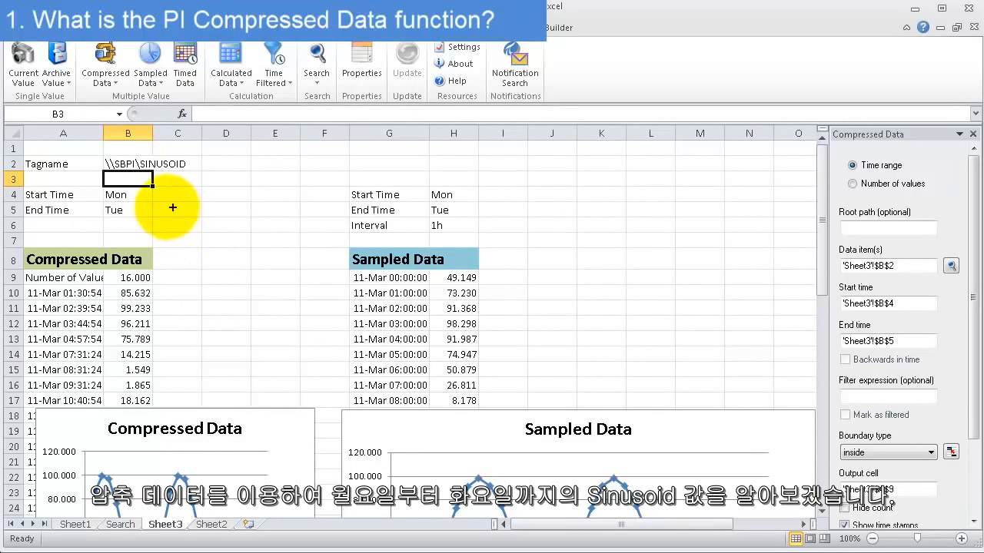
drag(158, 201, 259, 249)
drag(482, 209, 577, 233)
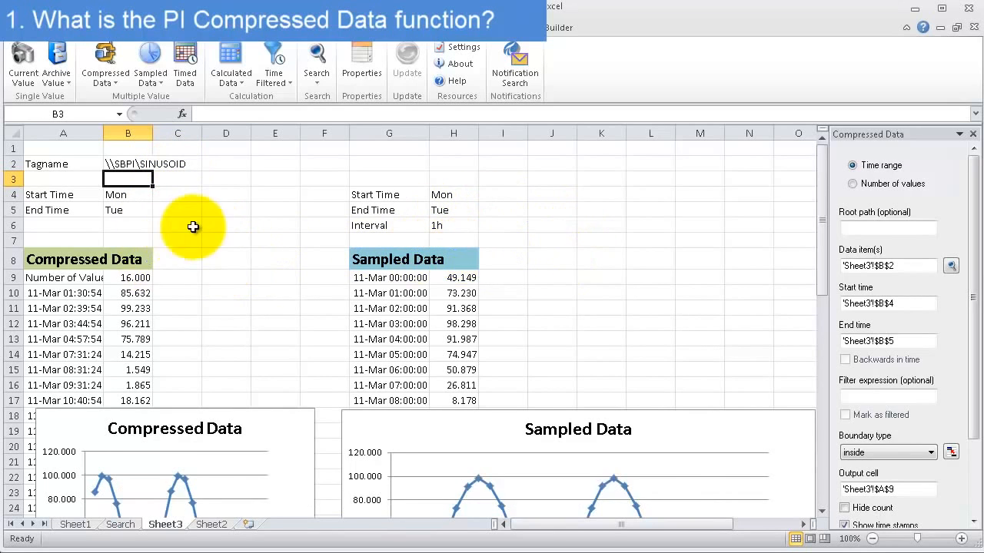
click(184, 224)
scroll(182, 225, down, 1)
scroll(123, 240, up, 1)
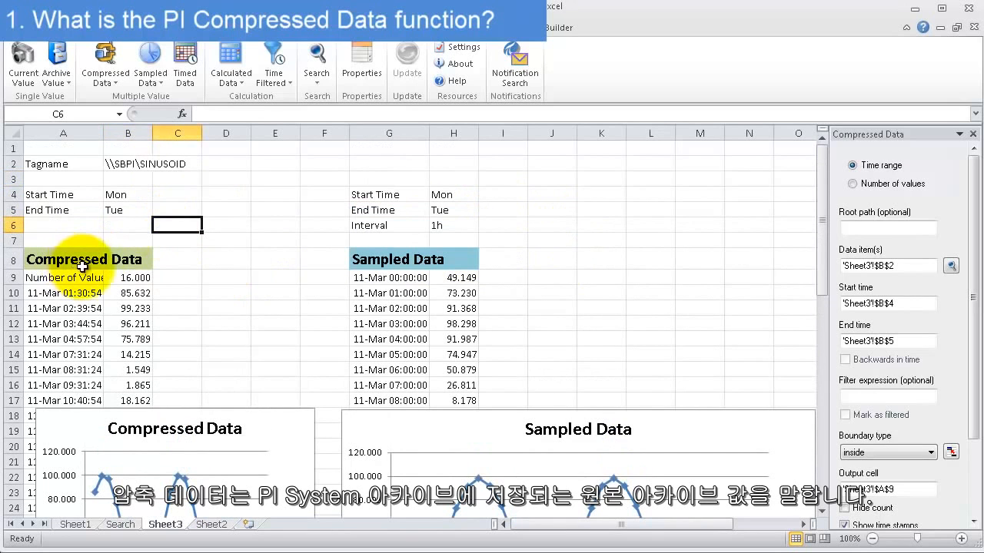
mouse_move(21, 244)
mouse_down()
mouse_move(154, 415)
mouse_move(155, 516)
mouse_up()
drag(142, 325, 274, 205)
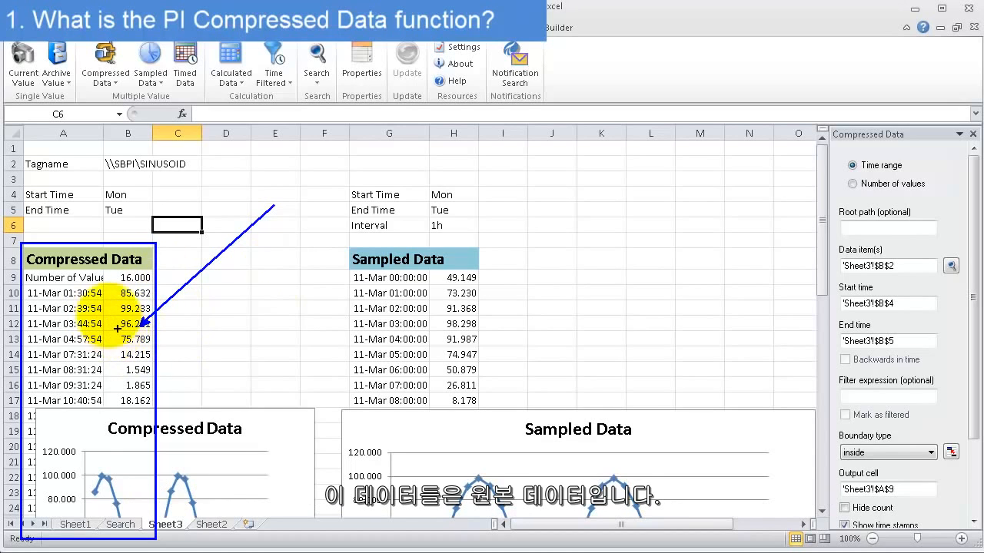
click(176, 278)
scroll(184, 290, down, 2)
scroll(189, 294, down, 1)
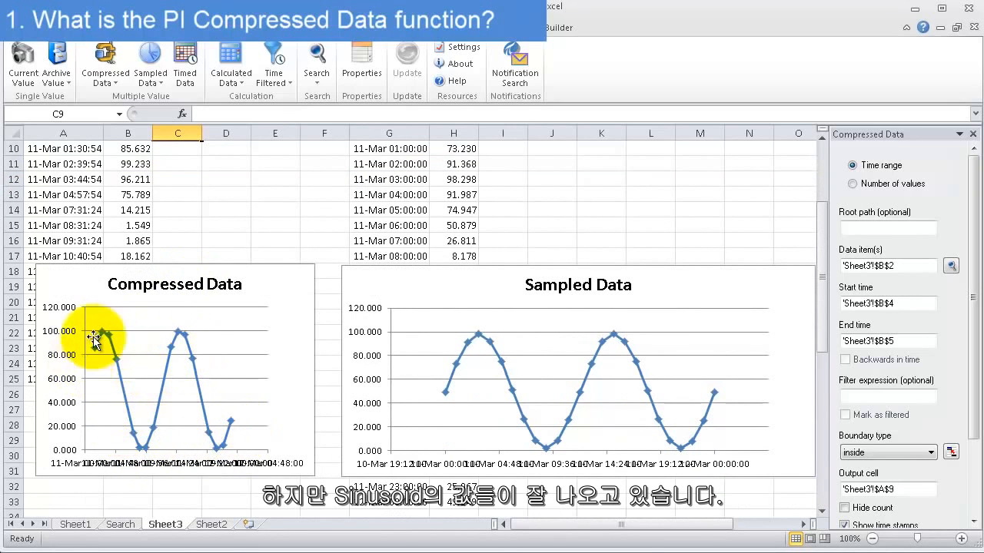
click(231, 242)
- Examine the Sampled Data interval, timestamps and chart, and compare them with the Compressed Data table
scroll(246, 230, up, 3)
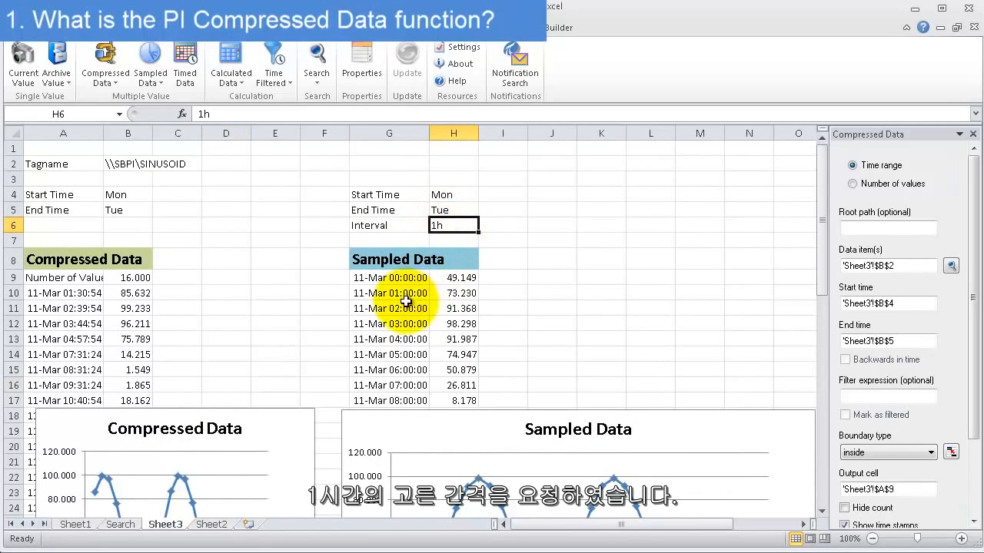
drag(341, 259, 445, 400)
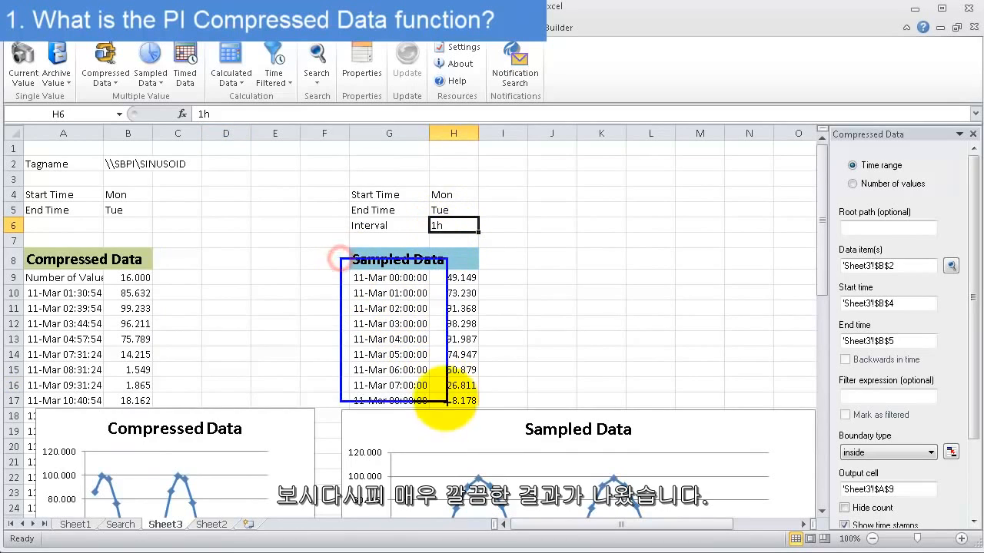
scroll(461, 315, down, 3)
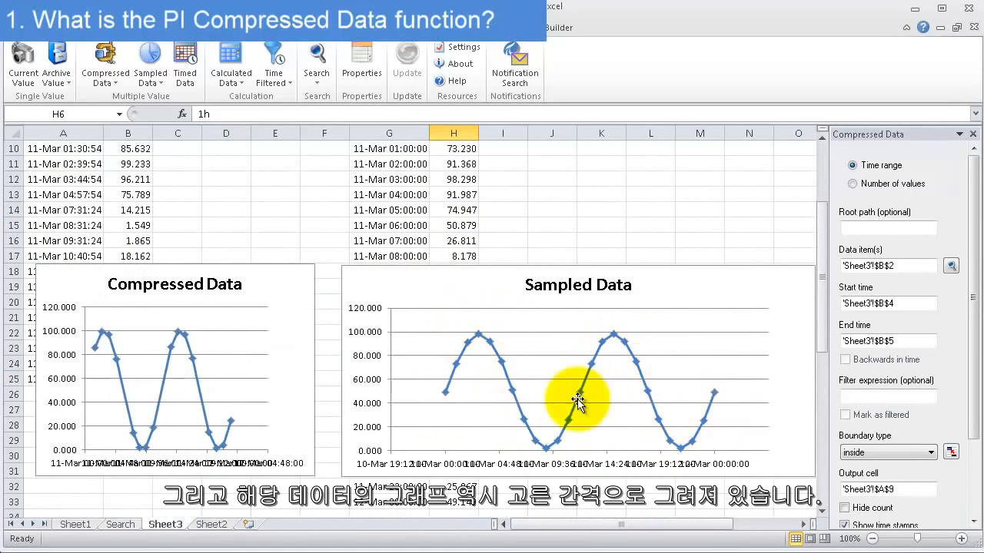
click(323, 225)
scroll(325, 226, up, 2)
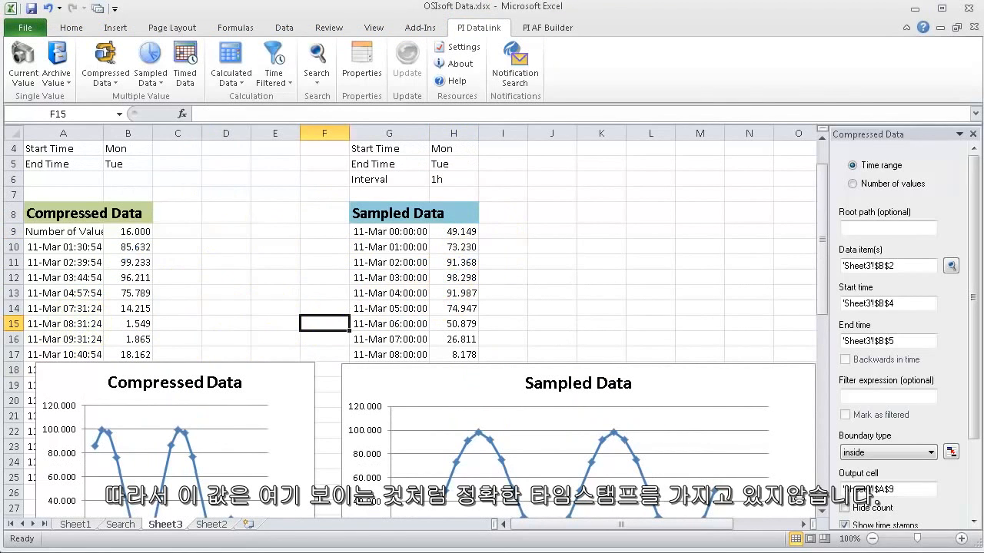
click(212, 308)
scroll(212, 307, up, 1)
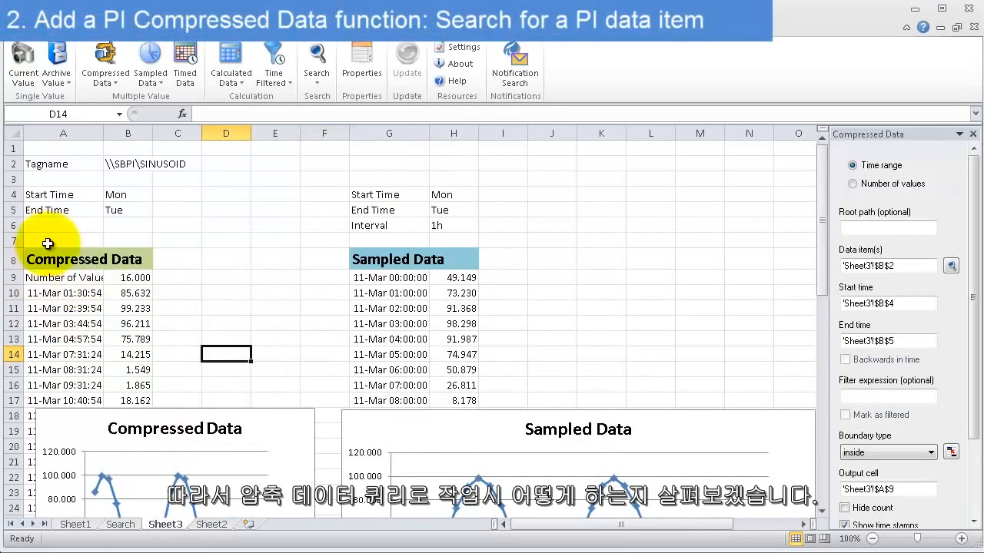
- Switch to Sheet2 with cell A3 selected and close the Compressed Data pane
click(219, 524)
click(94, 194)
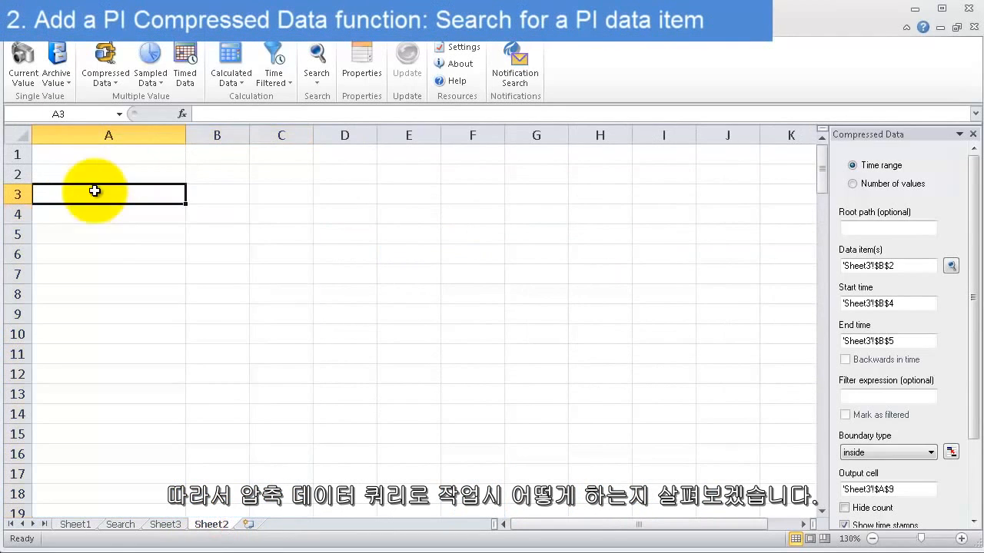
click(972, 133)
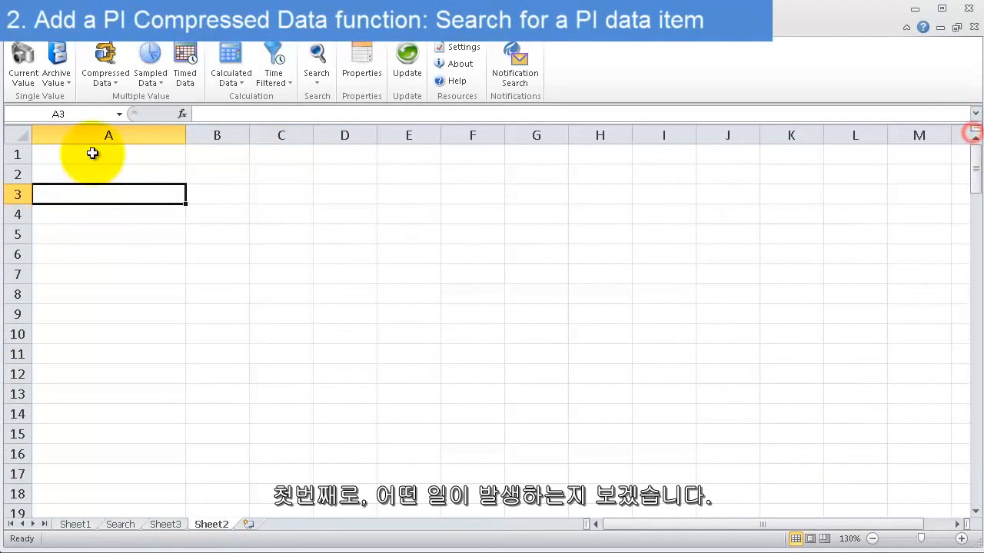
click(102, 57)
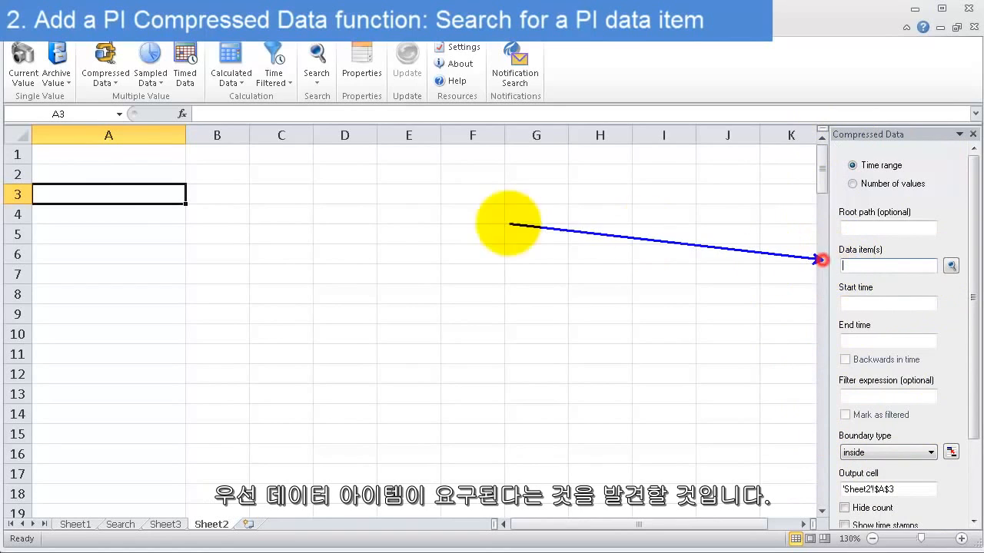
drag(822, 260, 509, 224)
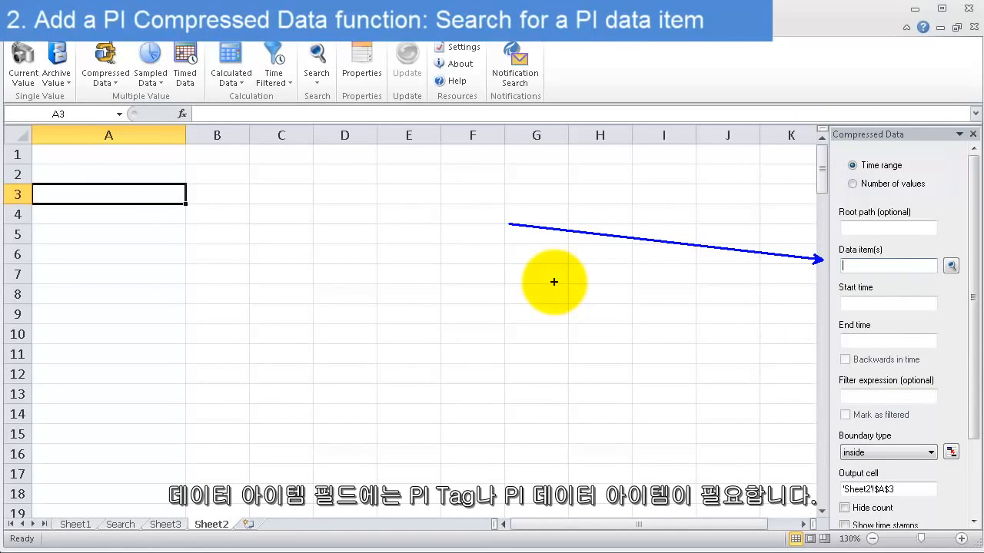
key(Escape)
click(972, 134)
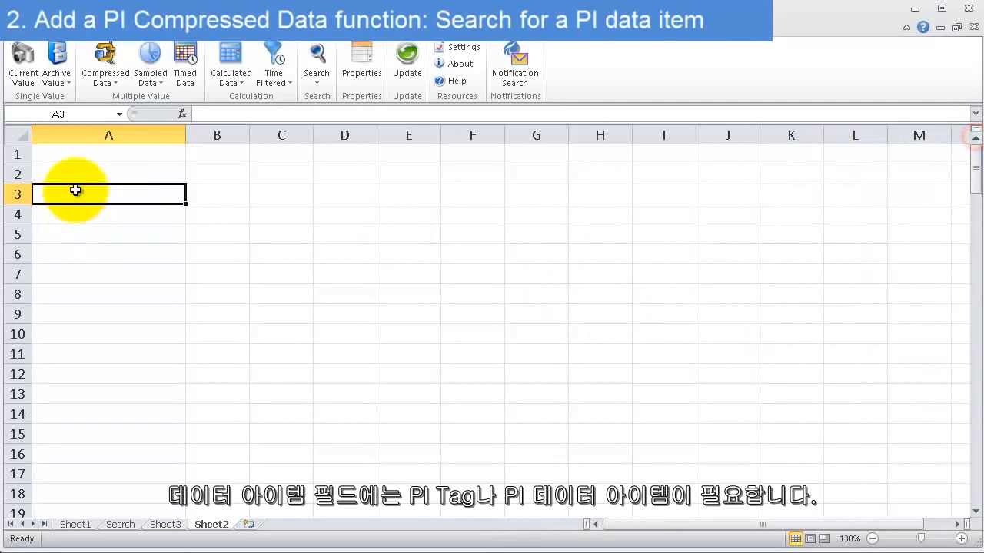
- Search Big Creek Power Plant's Gas Turbine 1 for the Compressor Inlet Temperature data item and insert it in cell A3
click(101, 195)
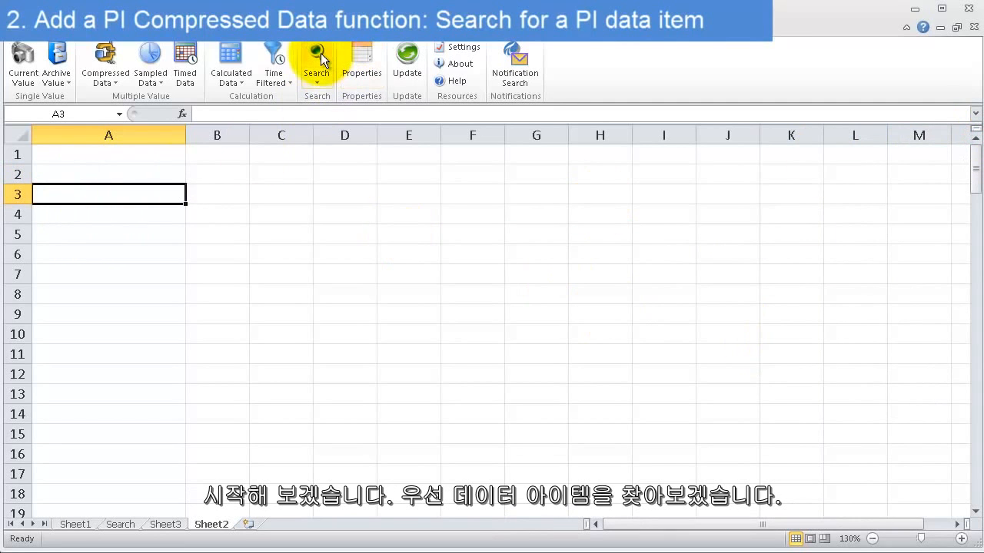
click(319, 60)
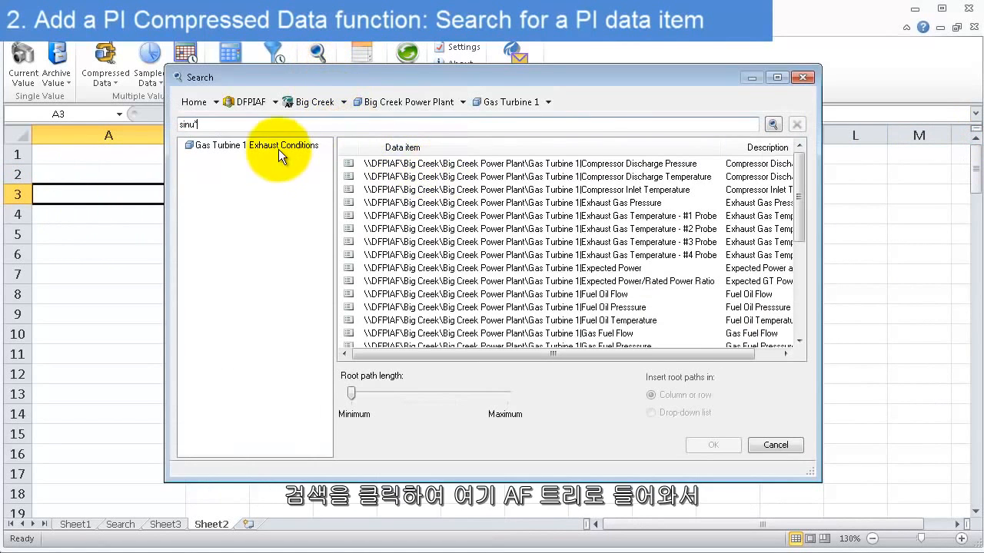
click(311, 102)
click(238, 146)
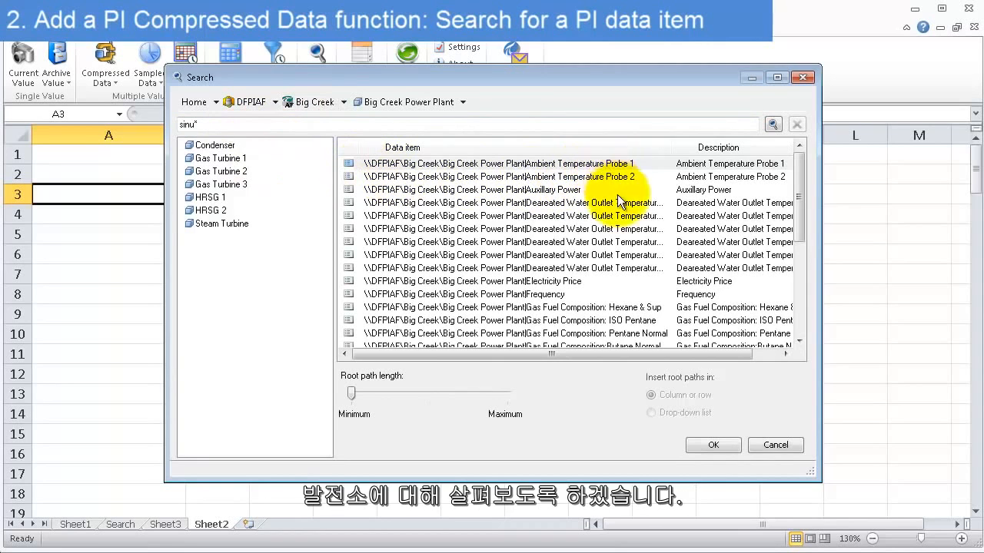
click(232, 160)
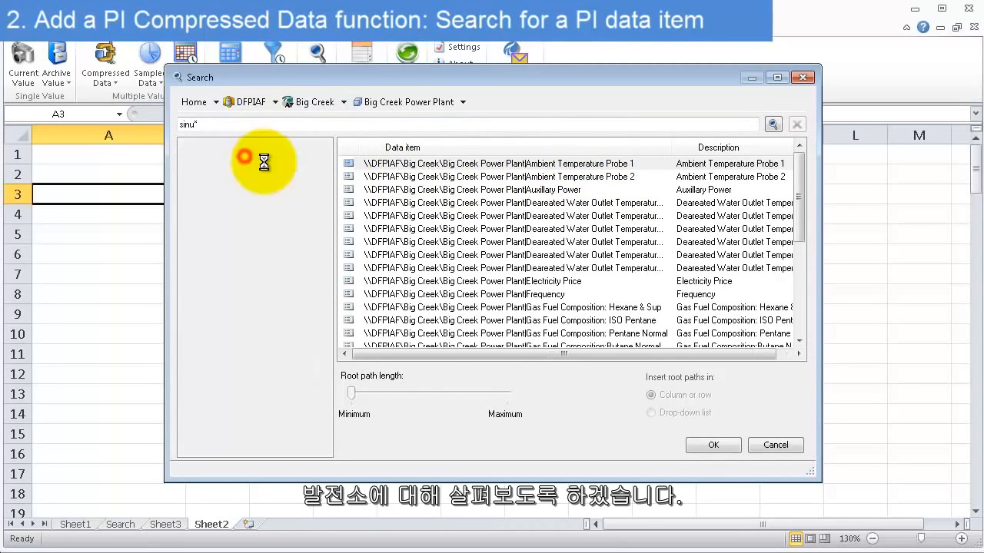
click(614, 189)
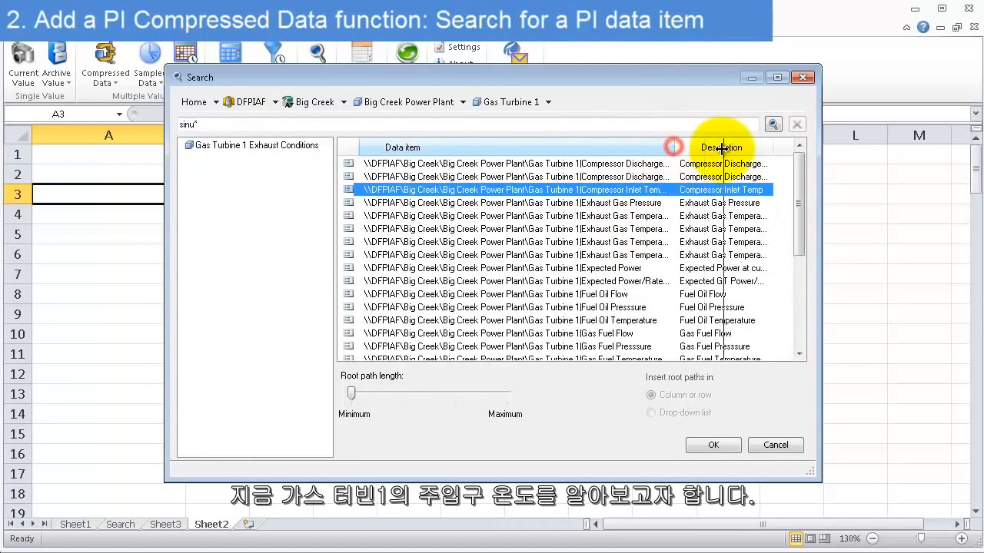
drag(673, 146, 722, 146)
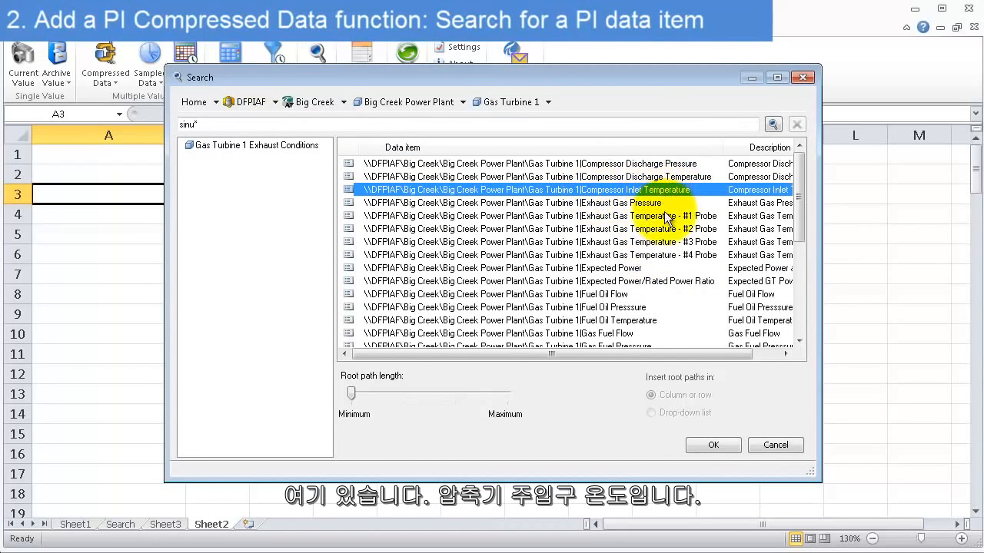
click(713, 445)
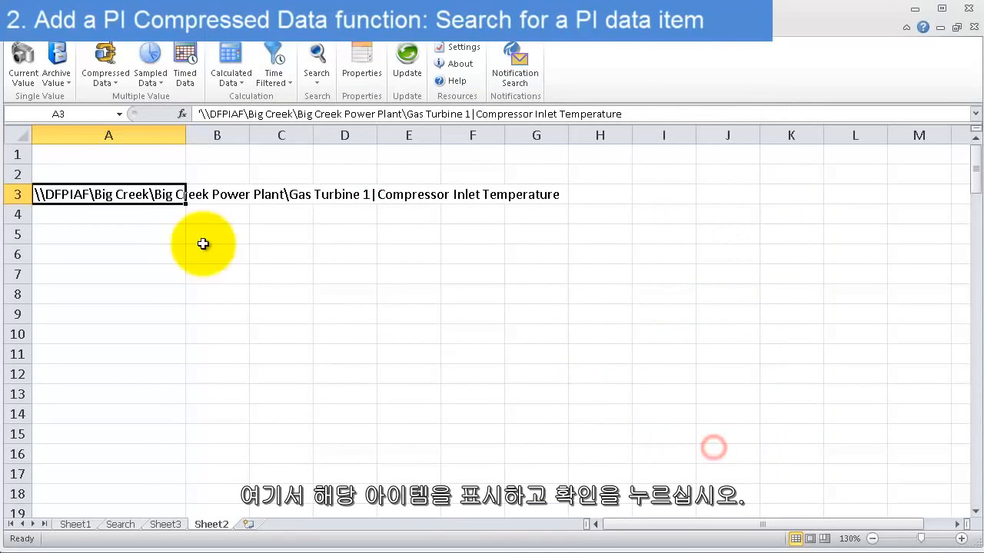
- Enter the labels Start Time in cell A5 and End Time in cell A6
click(123, 234)
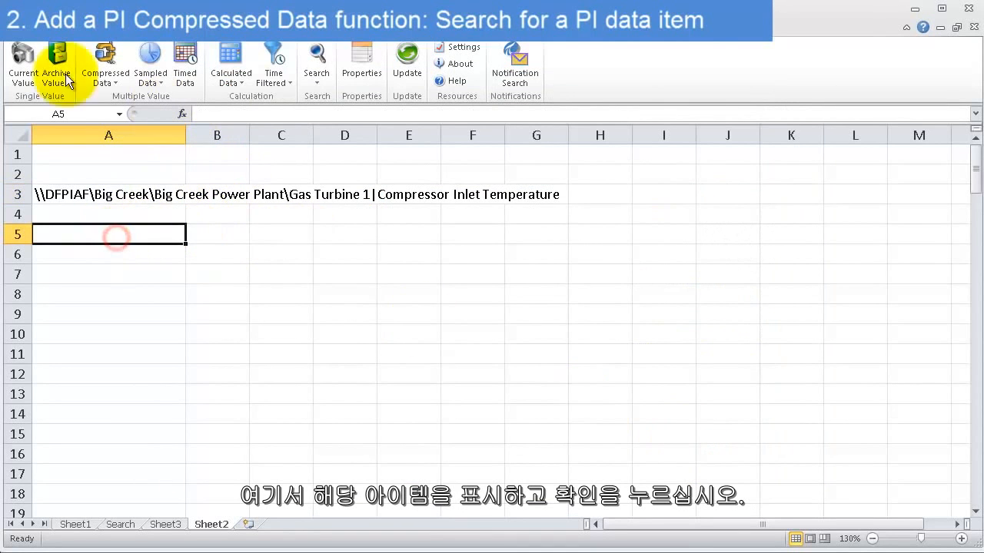
text(S)
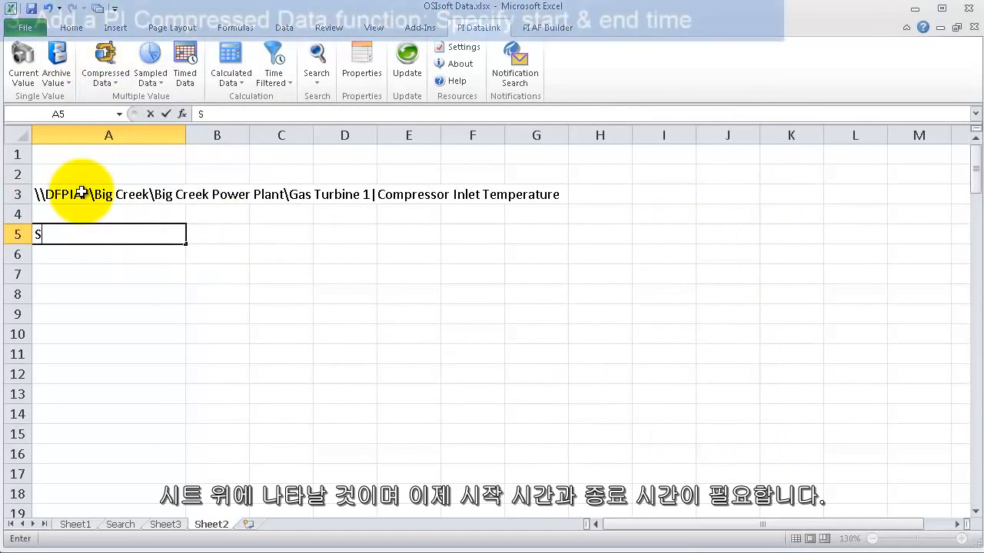
text(tart Time)
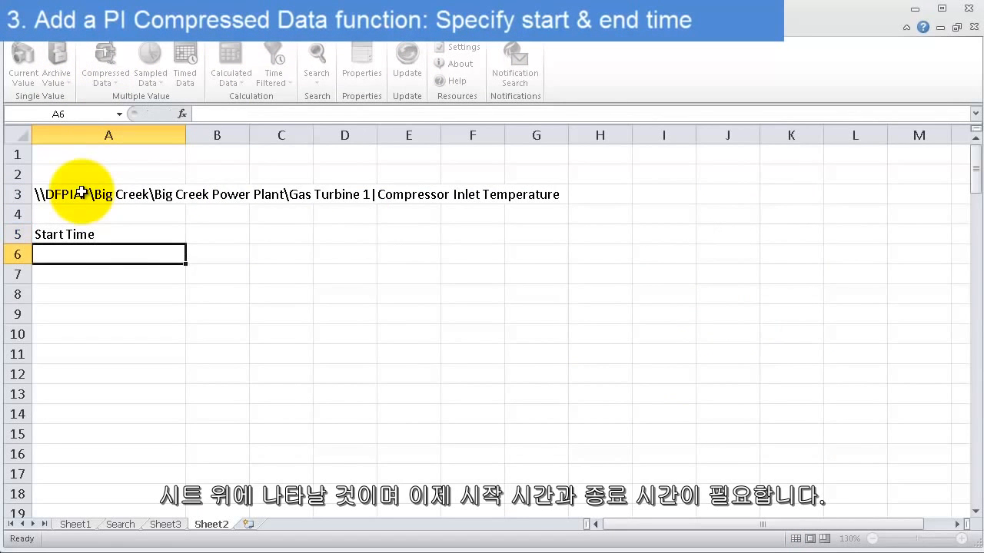
text(End Time)
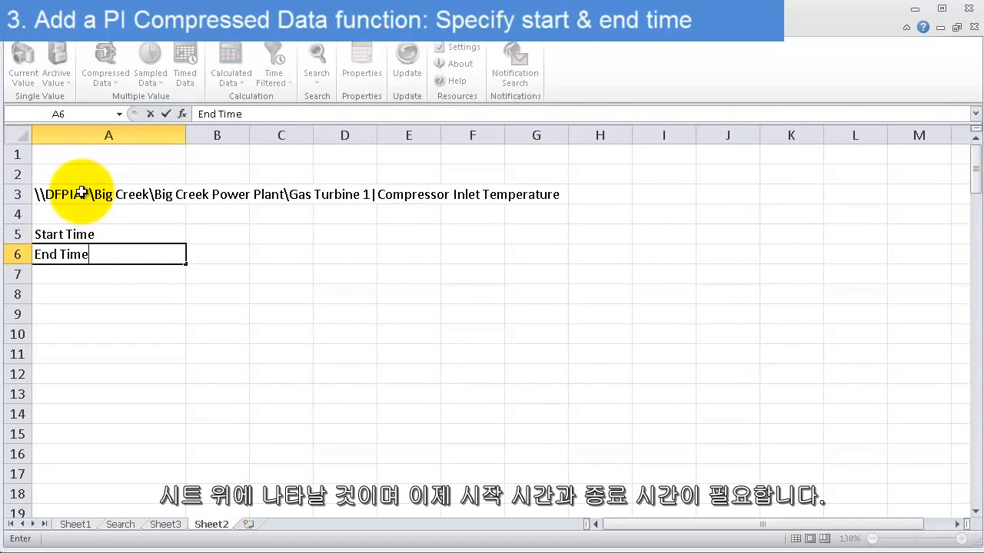
- Enter y as the start time in cell B5 and t as the end time in cell B6
click(207, 234)
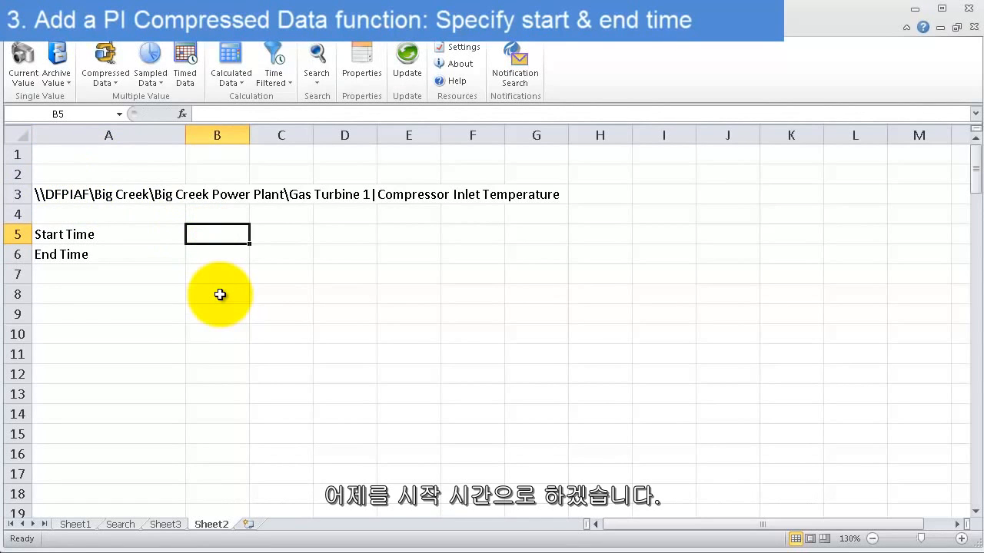
text(y)
key(Return)
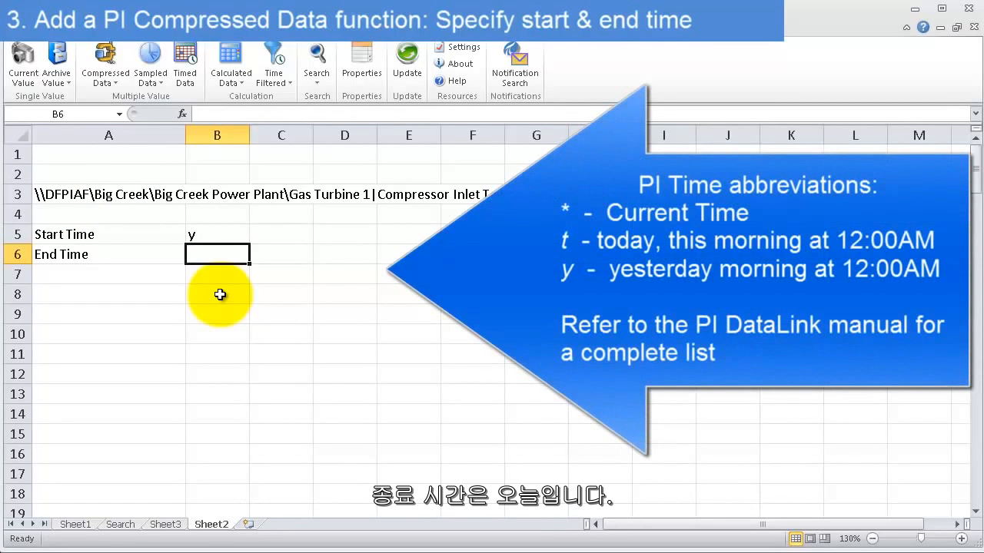
text(t)
key(Return)
- Enter the heading Compressed Data in cell A8
click(131, 298)
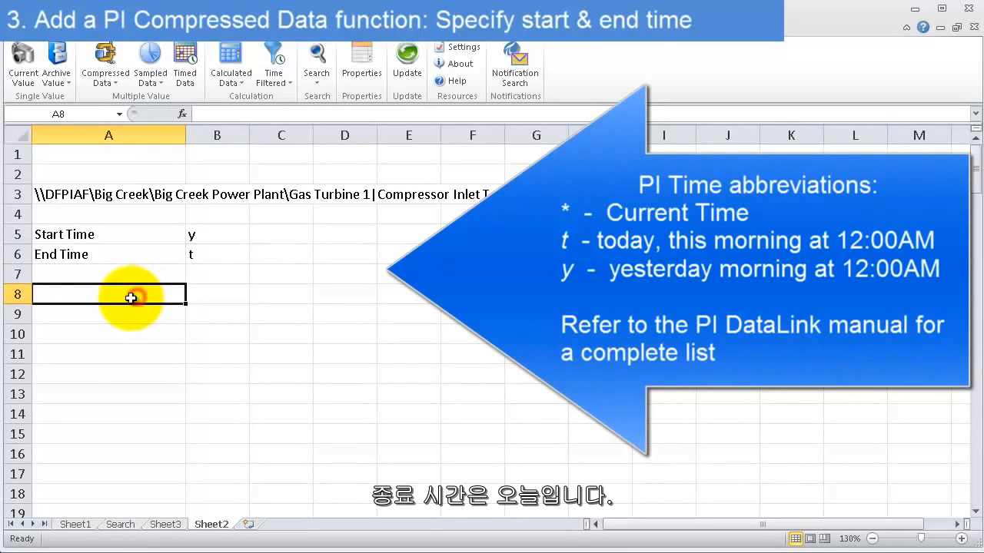
text(Compressed)
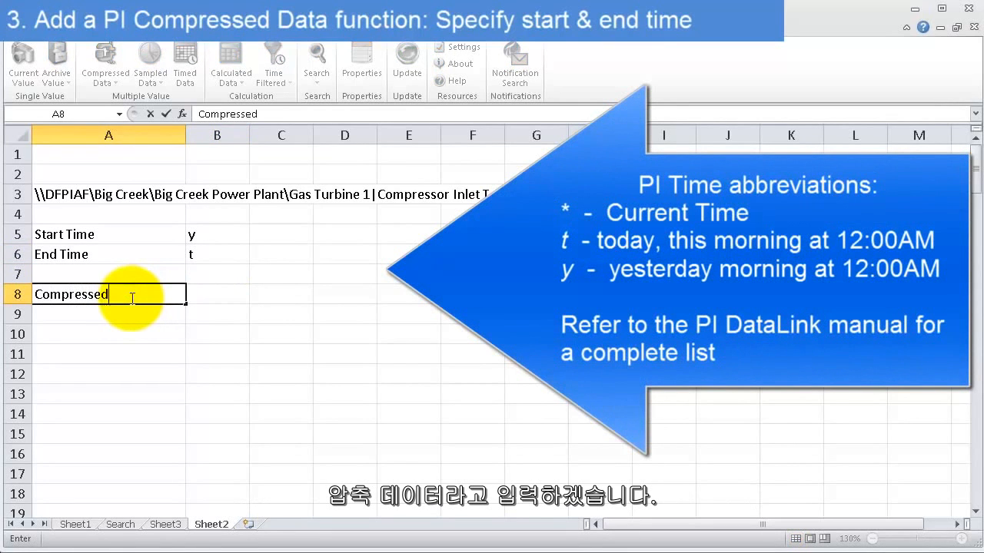
text( Data)
key(Return)
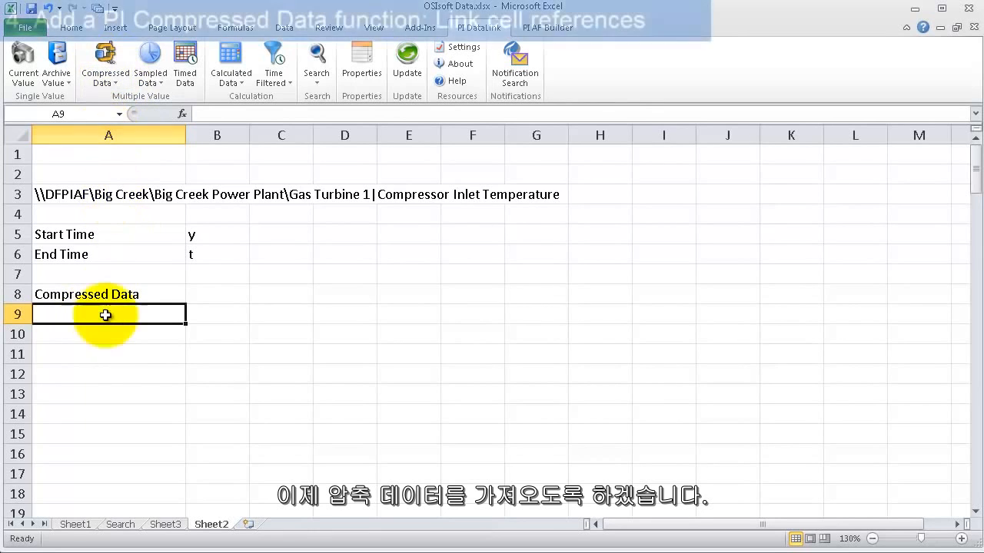
- Start a Compressed Data function for cell A9, linking its data item to A3, start time to B5 and end time to B6
click(105, 57)
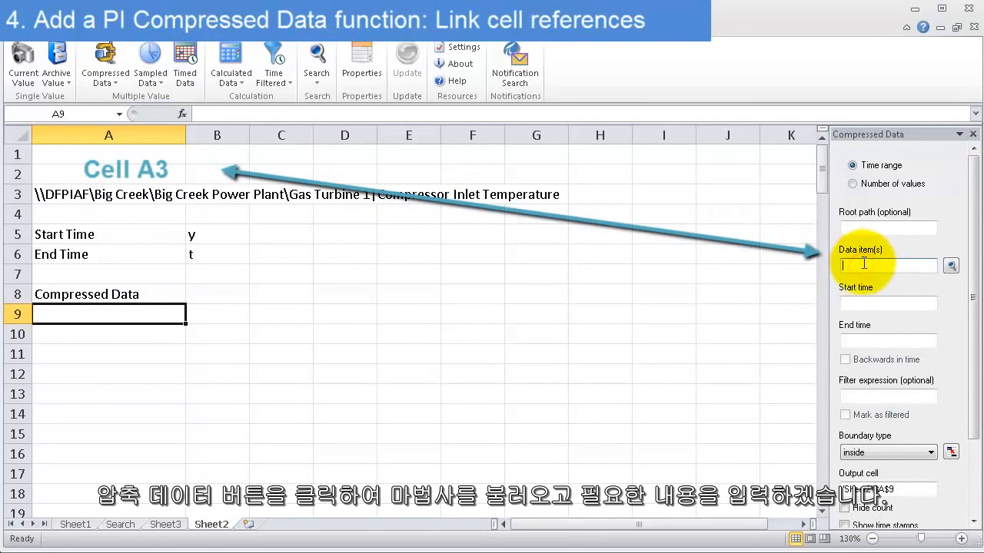
click(82, 193)
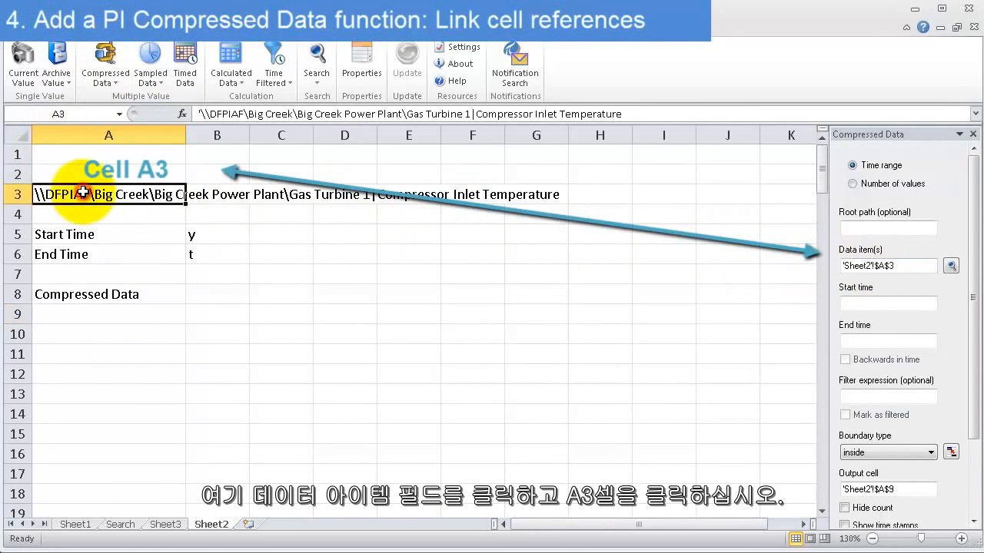
click(869, 307)
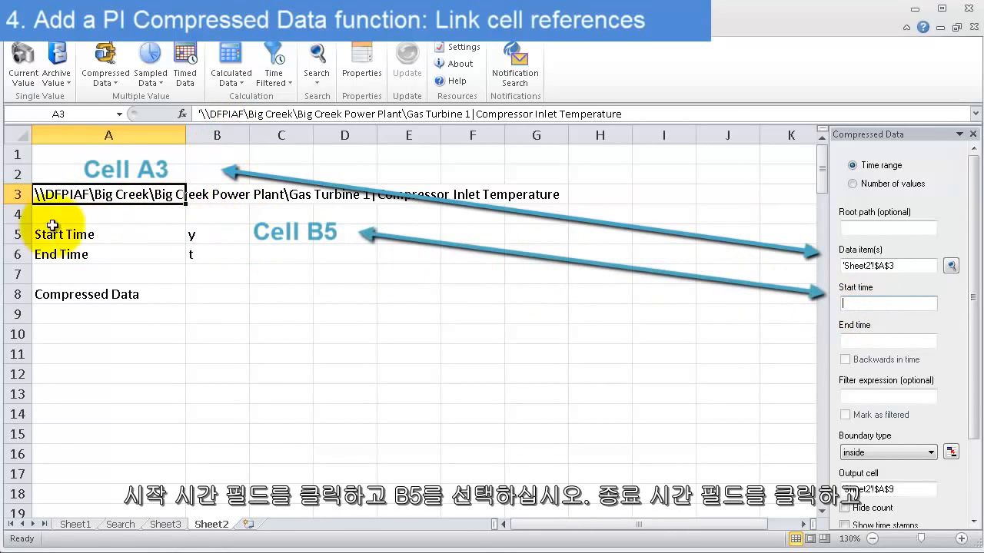
click(218, 234)
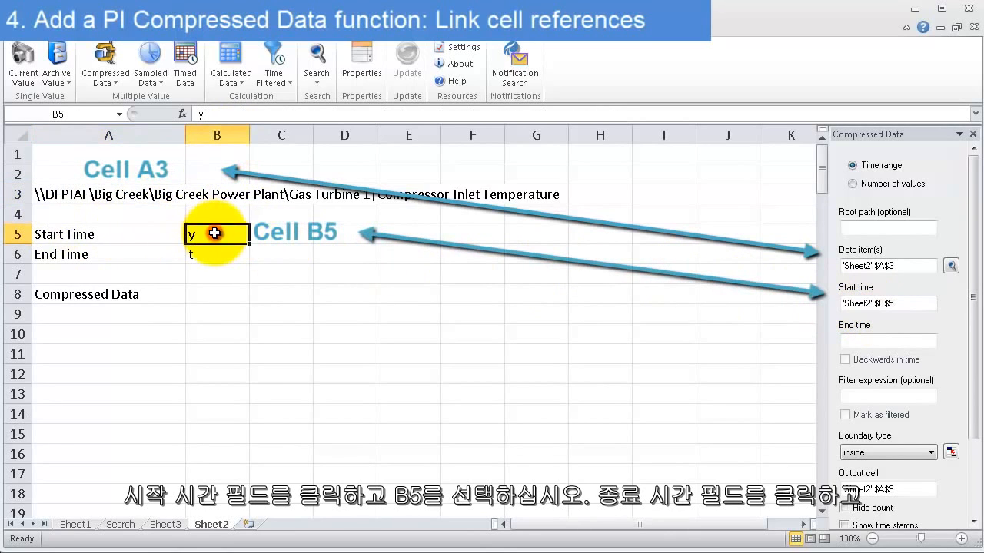
click(870, 343)
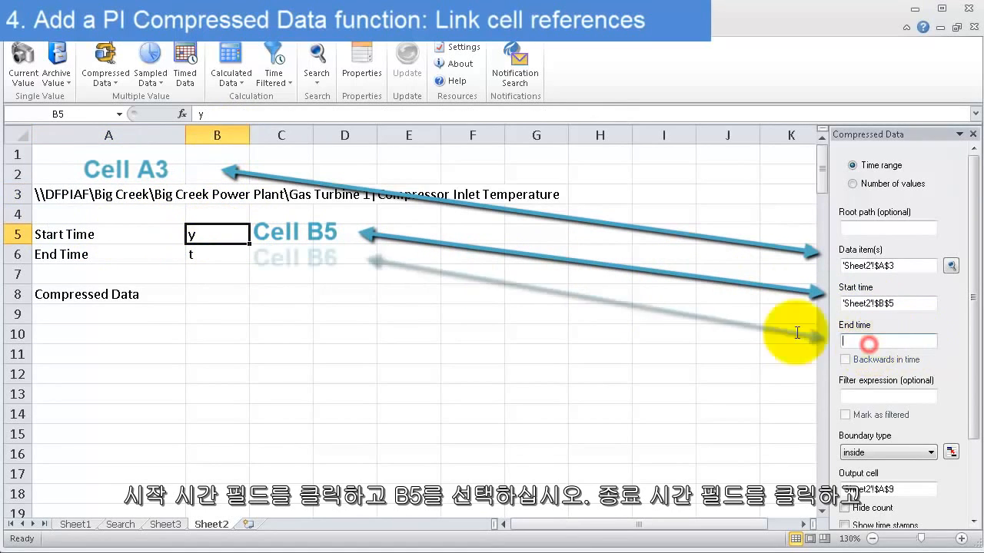
click(222, 256)
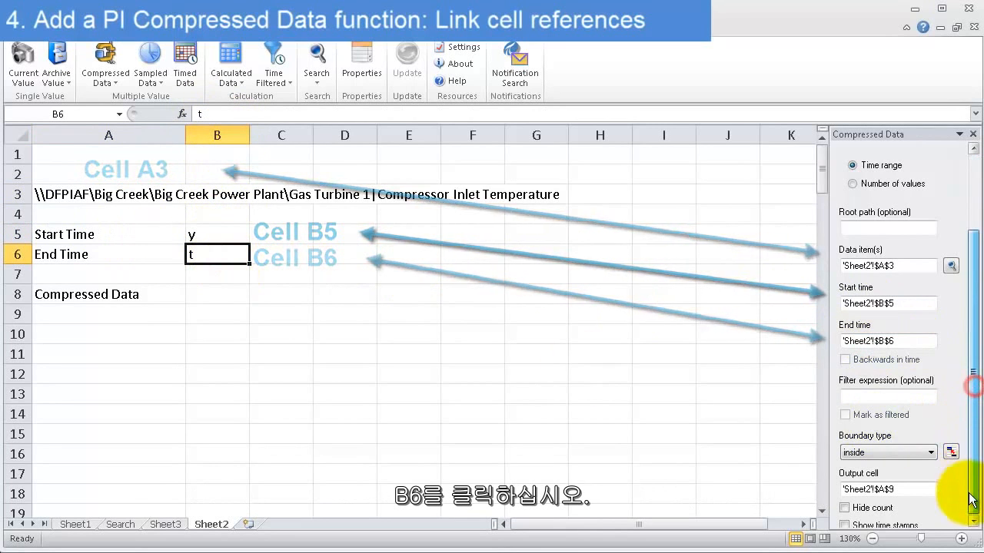
- Set the function's output cell to A9, show time stamps and apply the function
scroll(972, 499, down, 3)
click(903, 388)
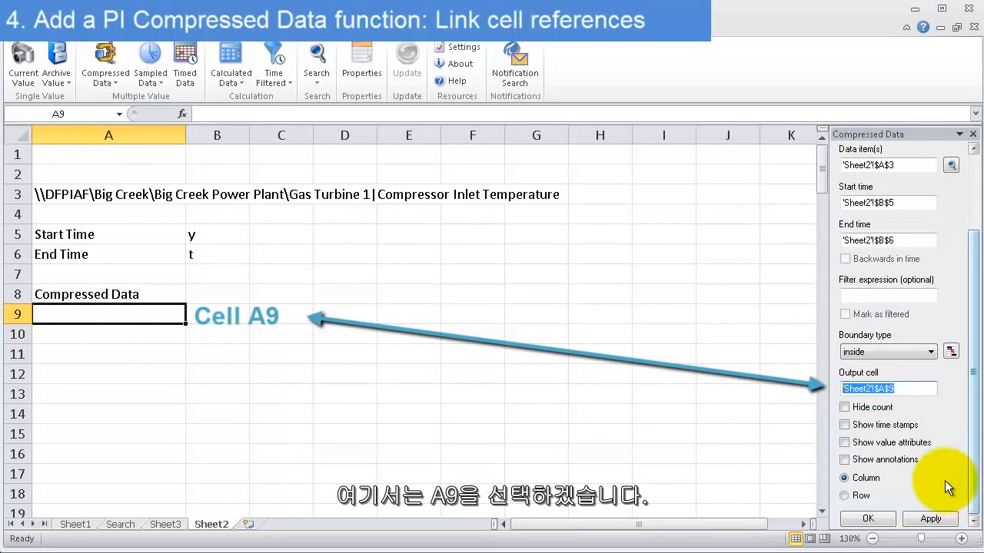
click(846, 425)
click(928, 518)
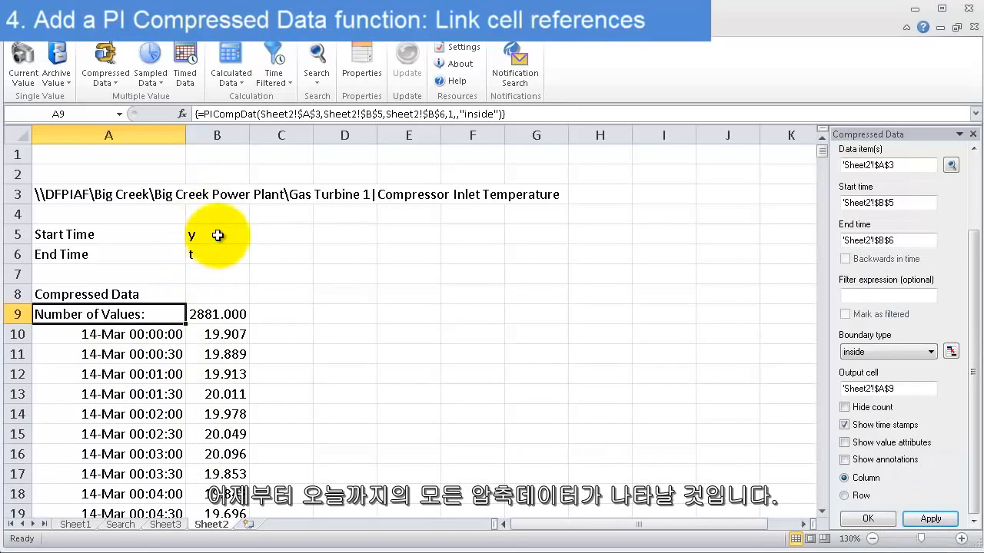
- Change the end time in cell B6 to y+1h
click(230, 314)
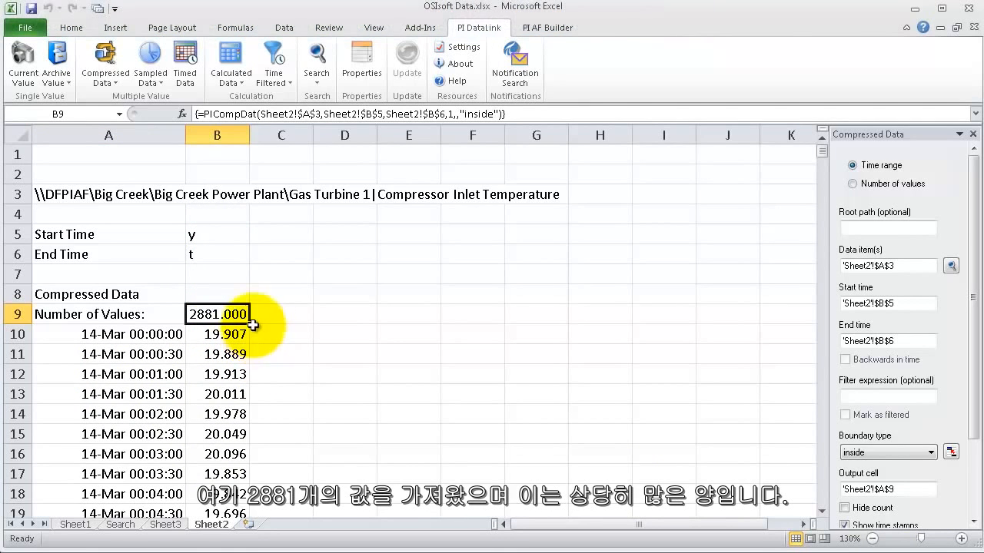
click(217, 273)
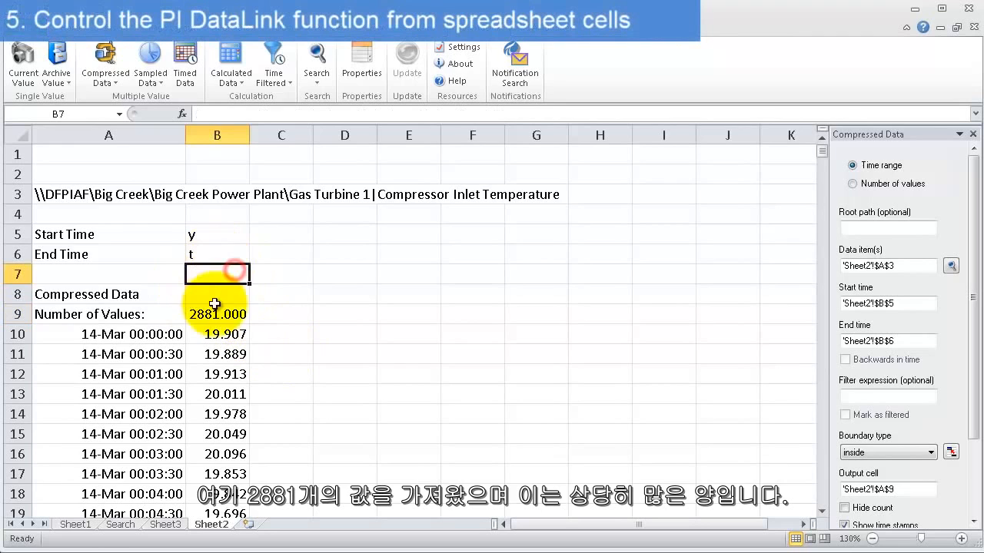
click(214, 238)
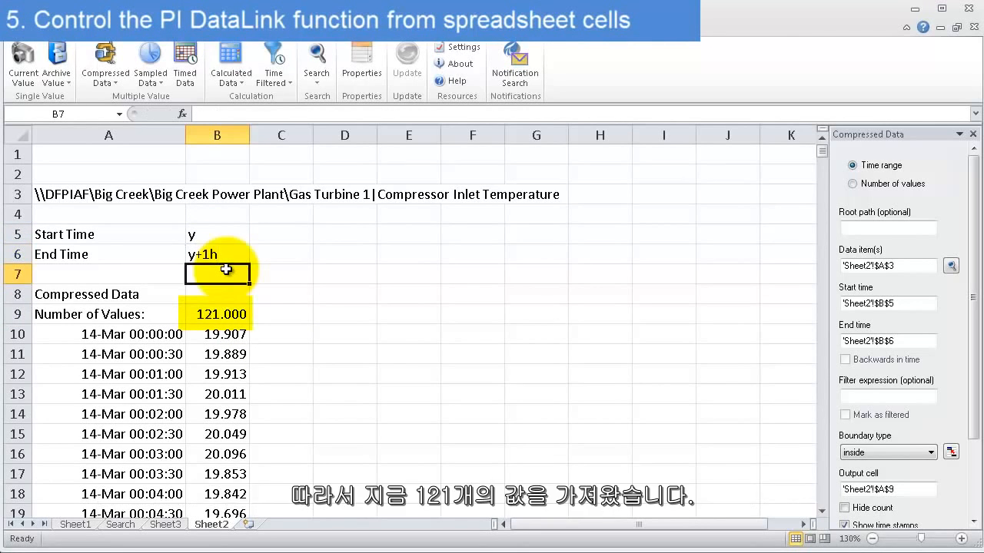
- Review the time-stamped values returned below the Compressed Data heading
click(266, 274)
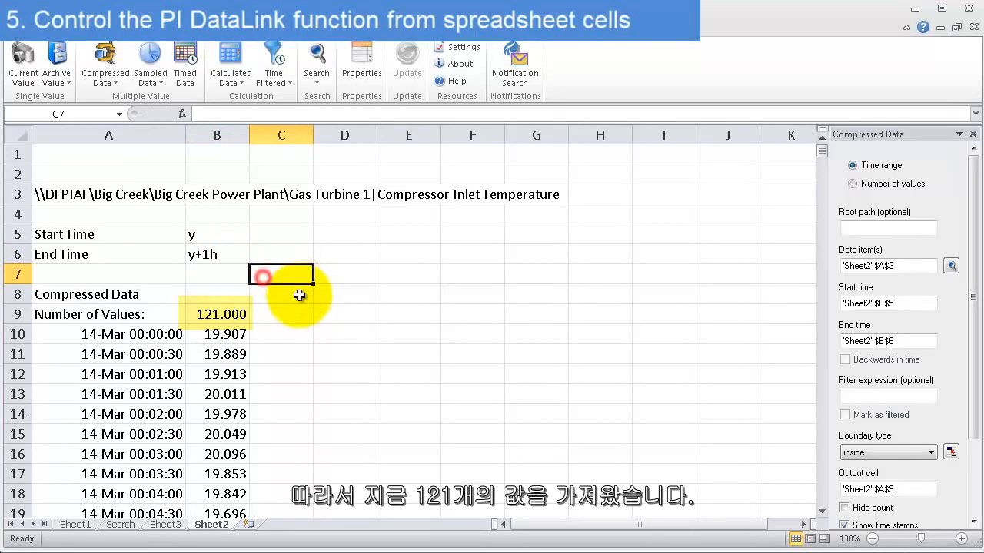
scroll(278, 318, down, 14)
scroll(282, 321, down, 9)
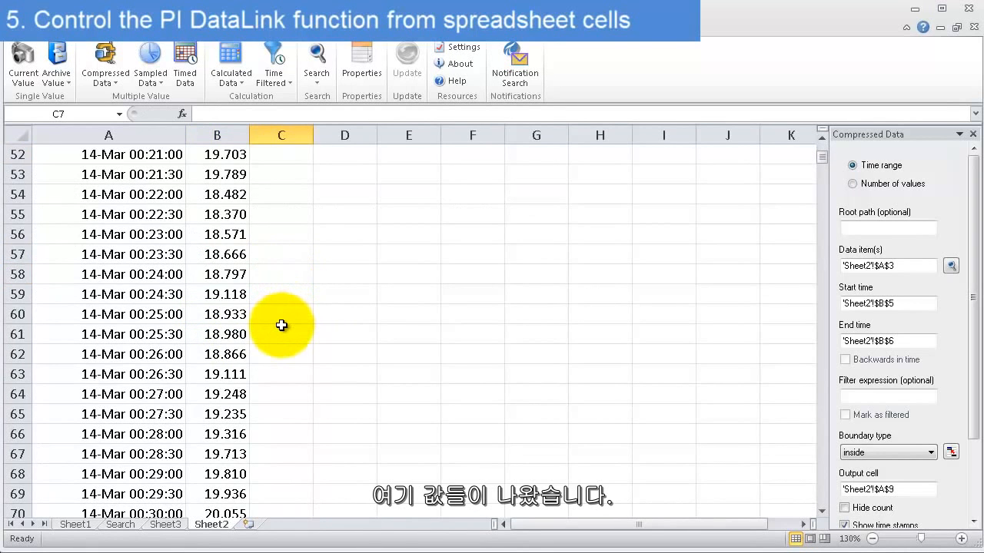
scroll(281, 325, up, 20)
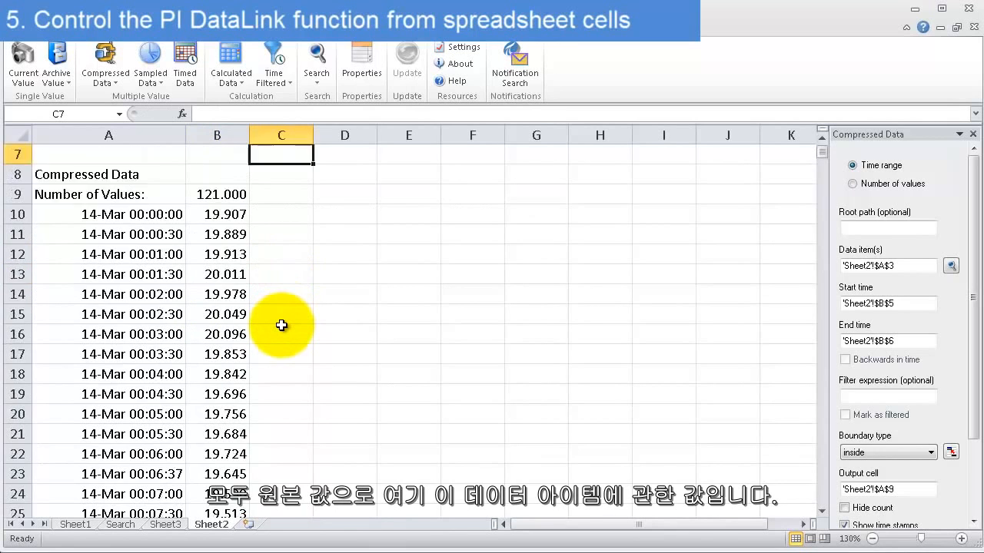